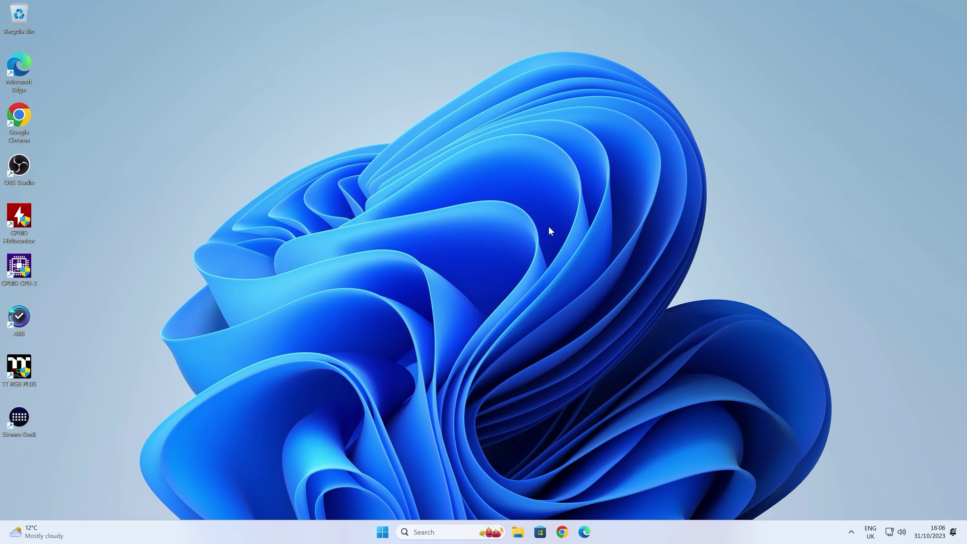
# Search Microsoft Store for 'msi center' and bring up the MSI Center app page.
pyautogui.click(851, 532)
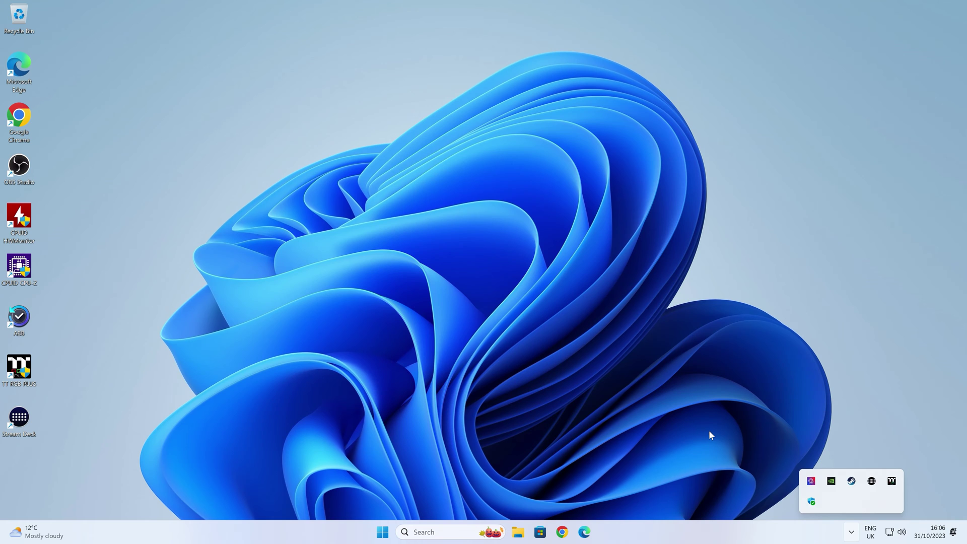
pyautogui.click(705, 438)
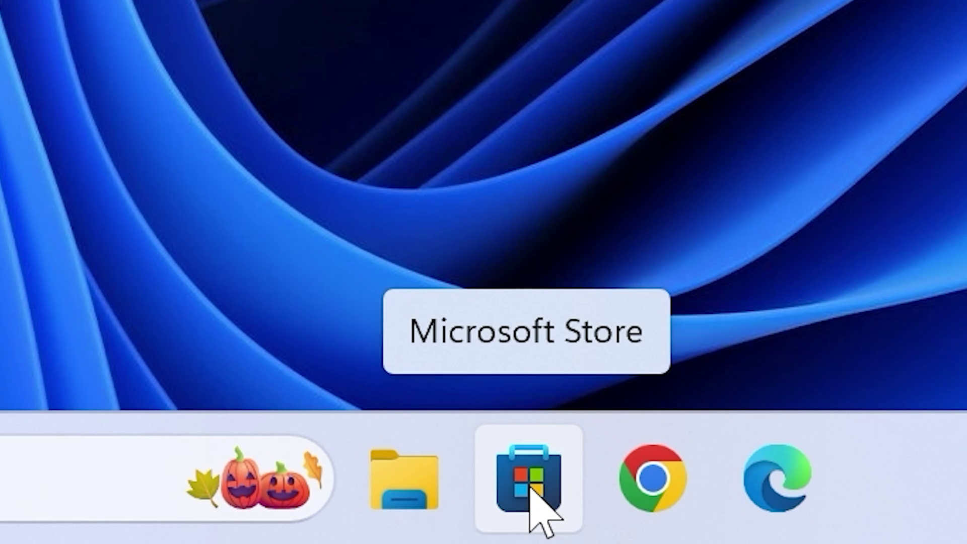
pyautogui.click(529, 491)
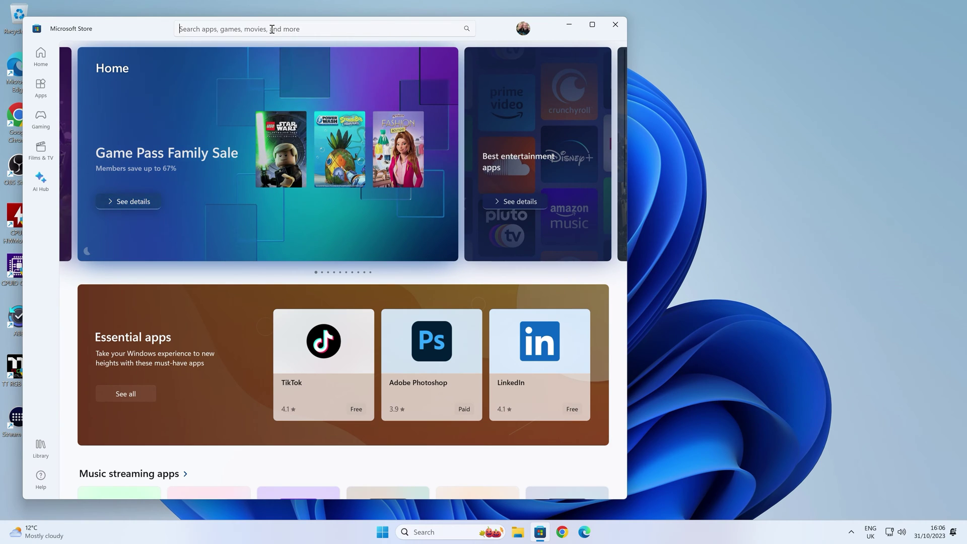
pyautogui.click(272, 29)
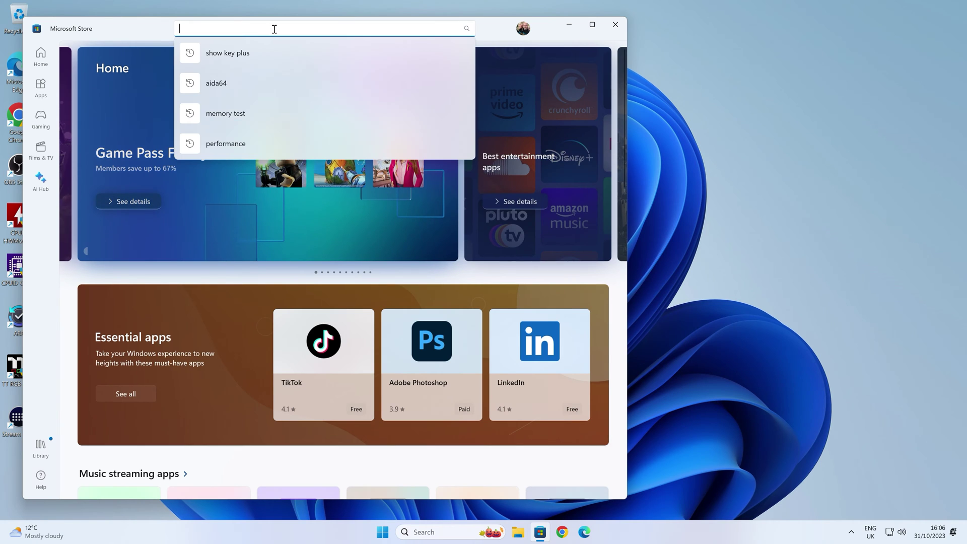
pyautogui.write('msi cen')
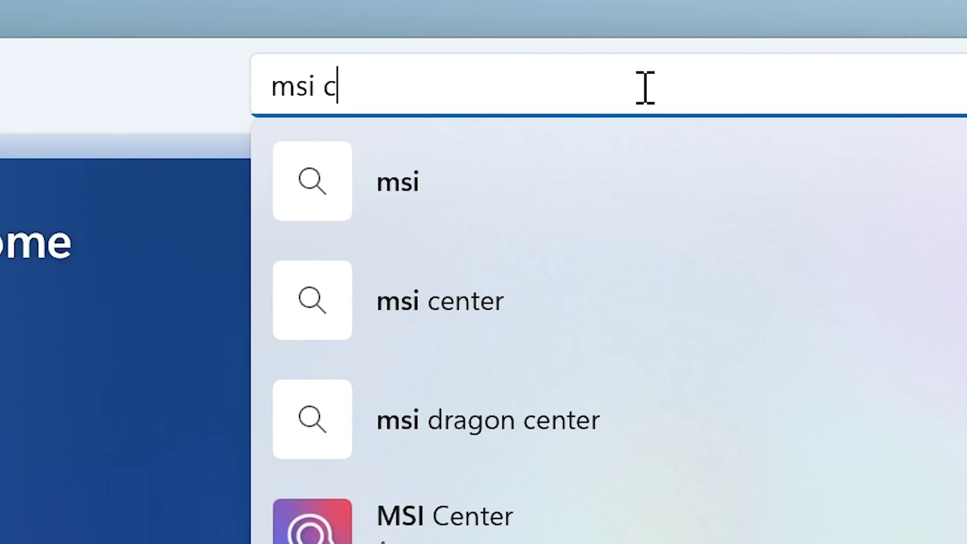
pyautogui.write('ter')
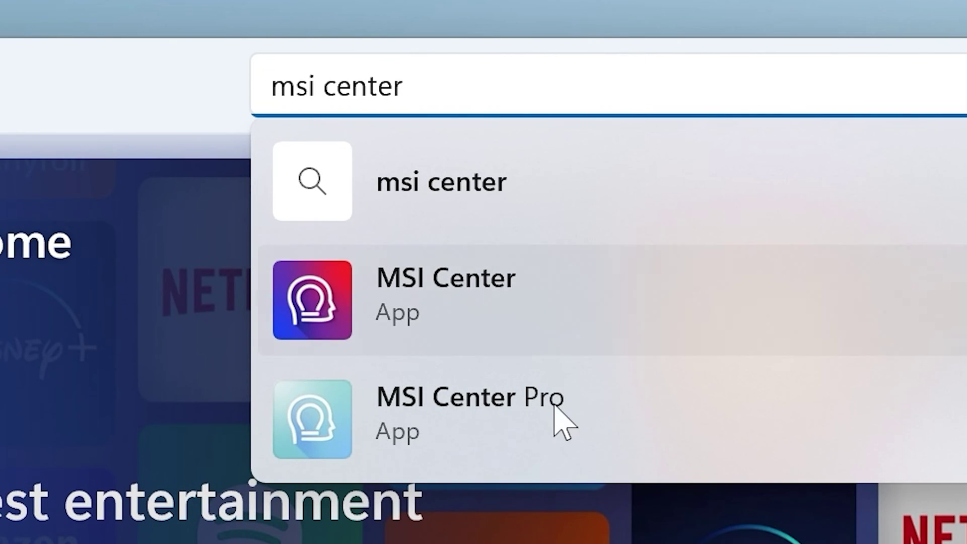
pyautogui.click(416, 328)
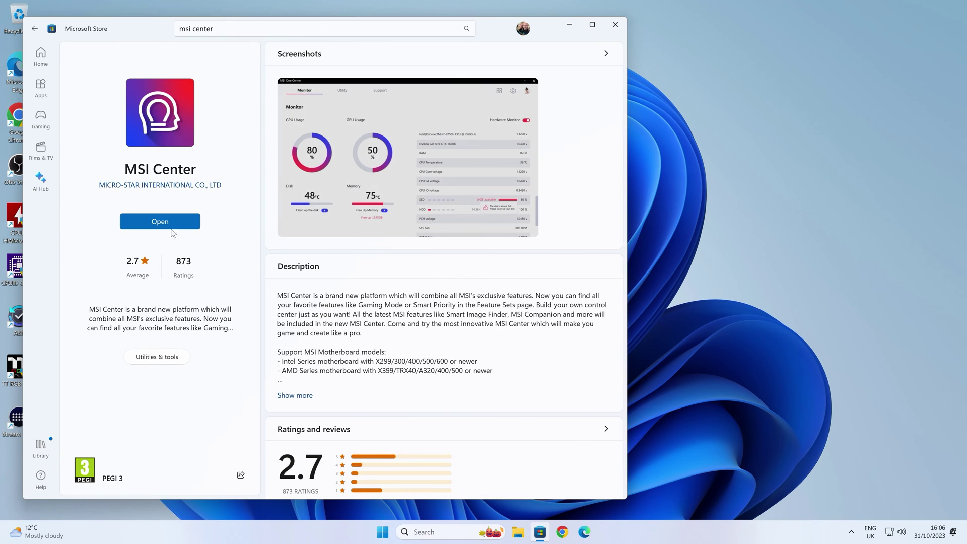
# Try launching the installed MSI Center from its Store page.
pyautogui.click(160, 222)
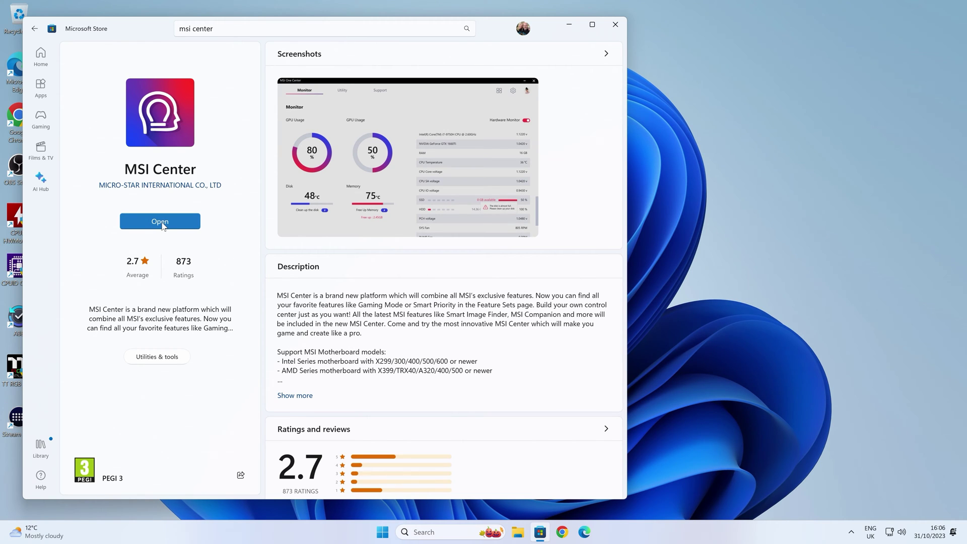
pyautogui.click(162, 225)
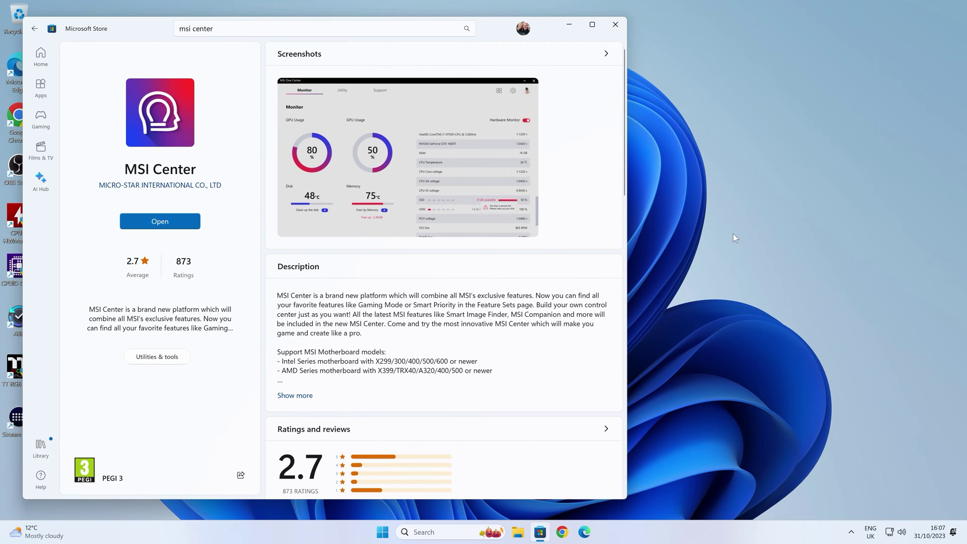
pyautogui.click(759, 339)
# Launch MSI Center from the tray and view Feature Sets: Gaming Gear, Mystic Light, User Scenario installed.
pyautogui.click(851, 531)
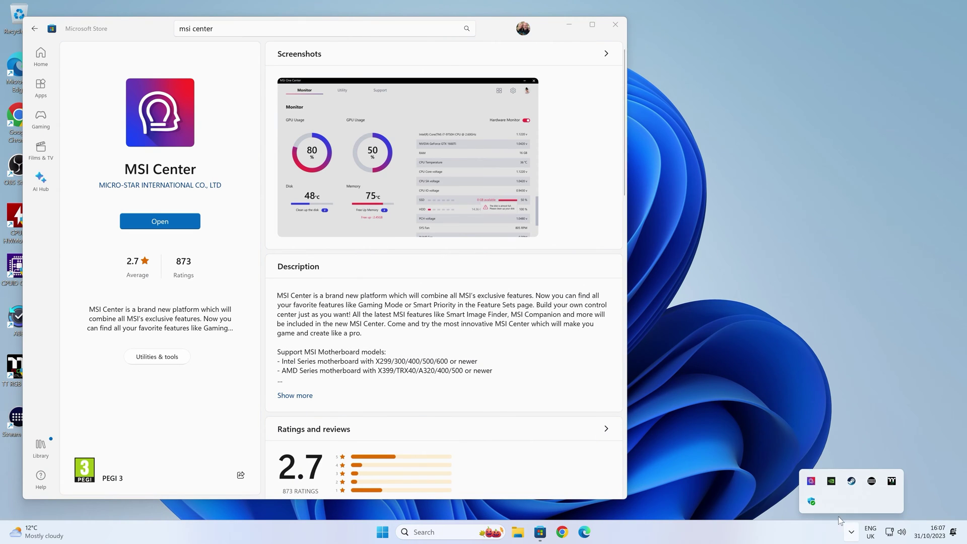
pyautogui.click(811, 482)
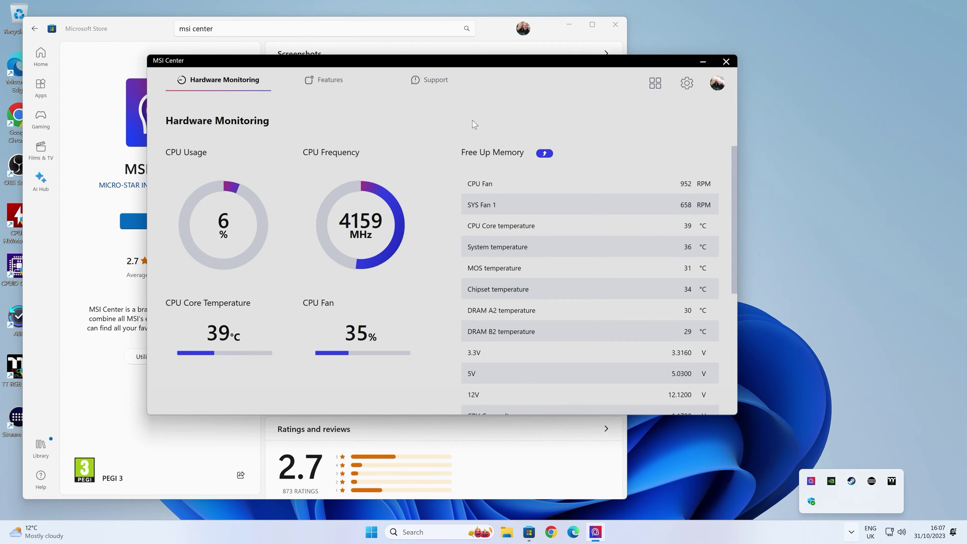
pyautogui.click(428, 102)
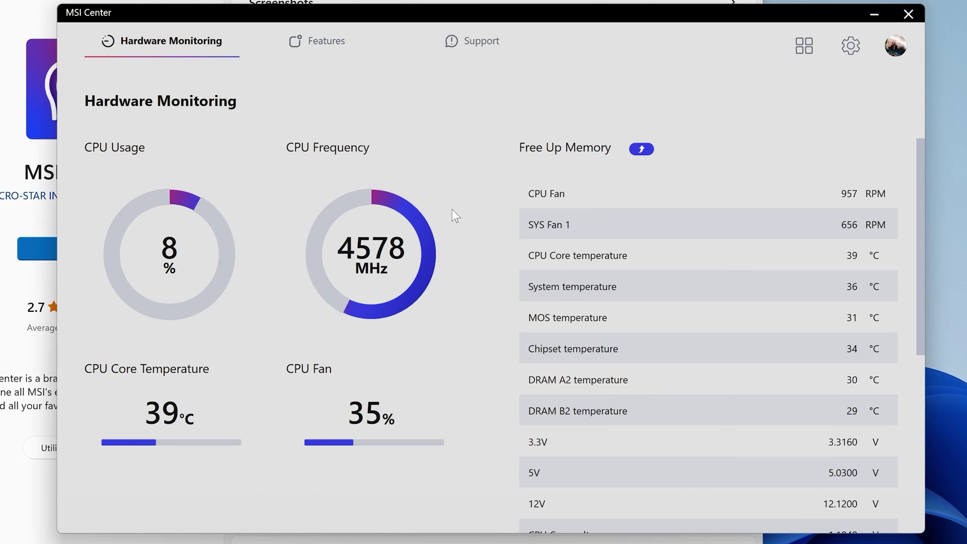
pyautogui.click(805, 43)
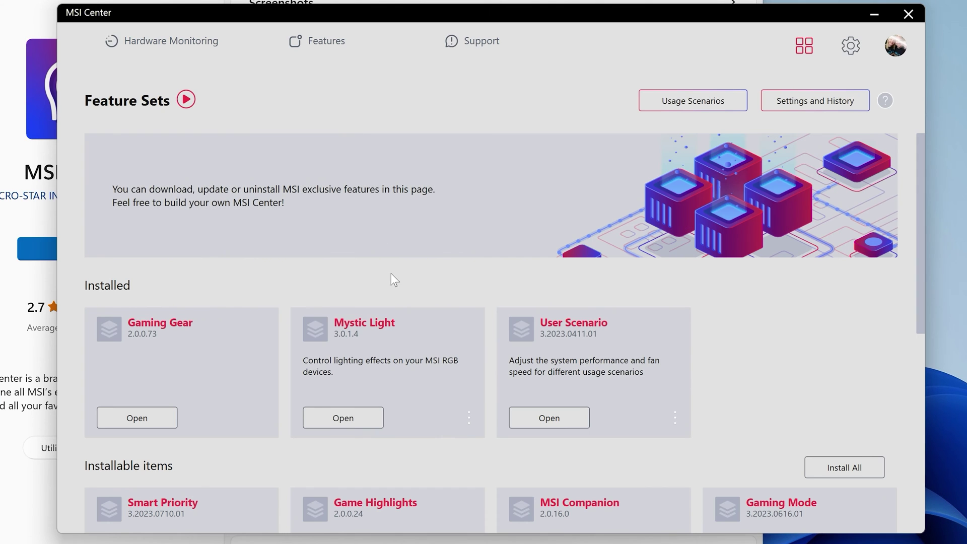
pyautogui.scroll(-1, 388, 273)
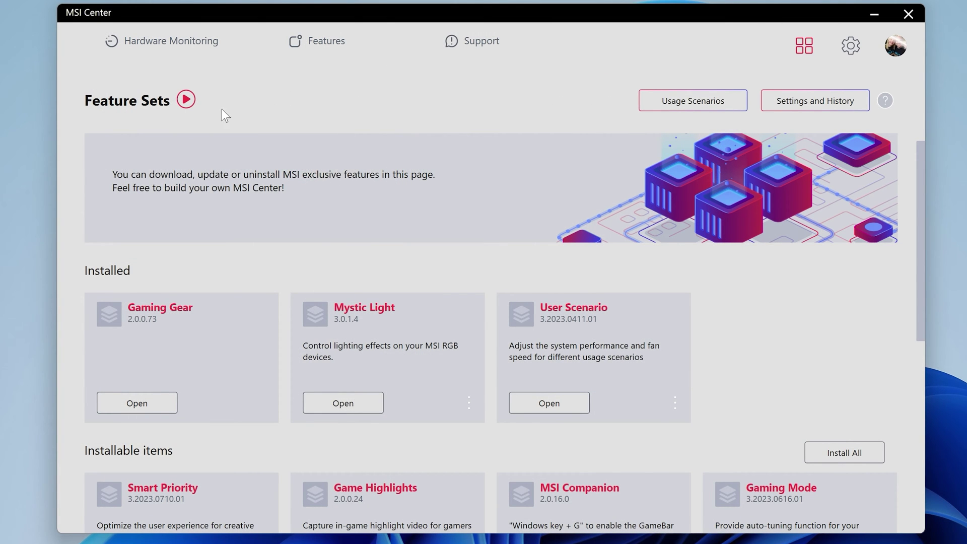
# Go to Support > Live Update and start scanning for driver updates.
pyautogui.click(473, 46)
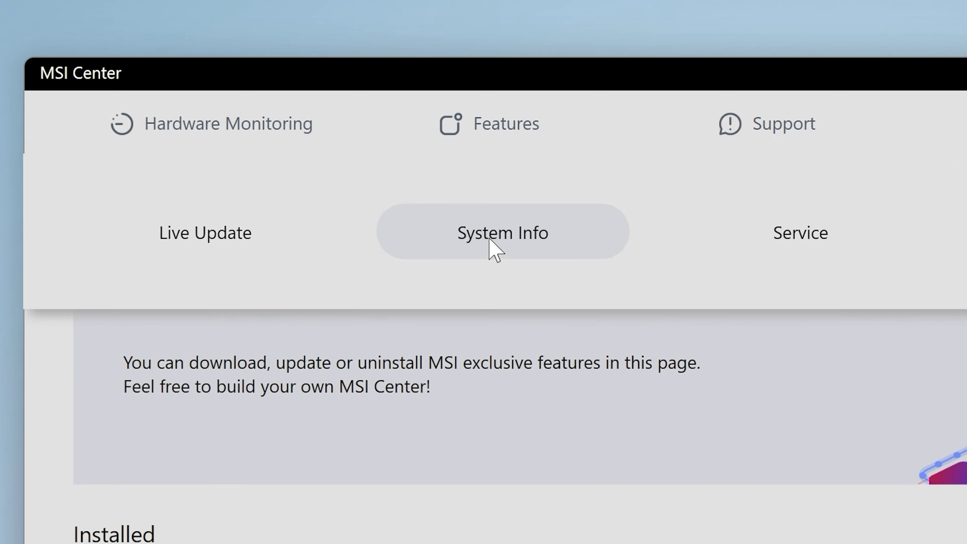
pyautogui.click(206, 234)
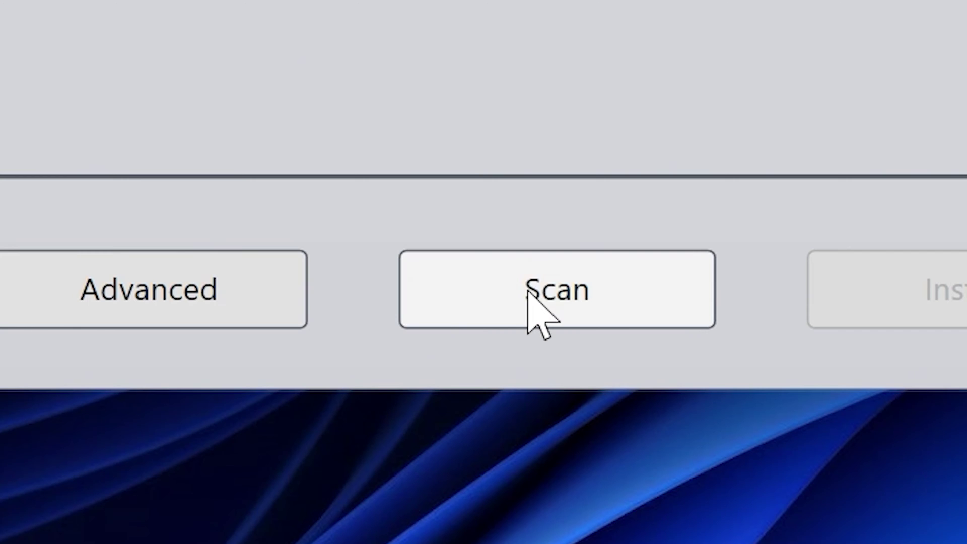
pyautogui.click(715, 504)
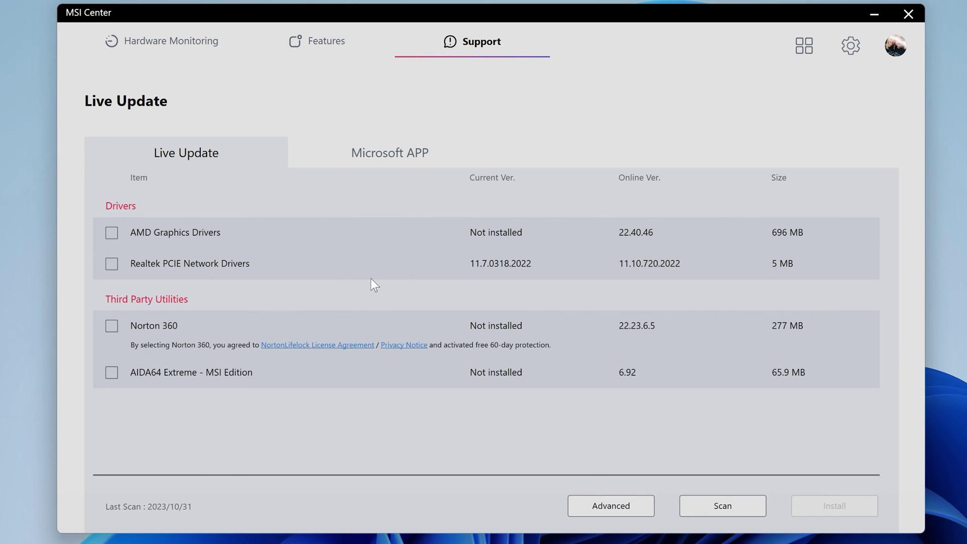
# Tick AMD Graphics Drivers and Realtek PCIE Network Drivers for installation.
pyautogui.click(111, 233)
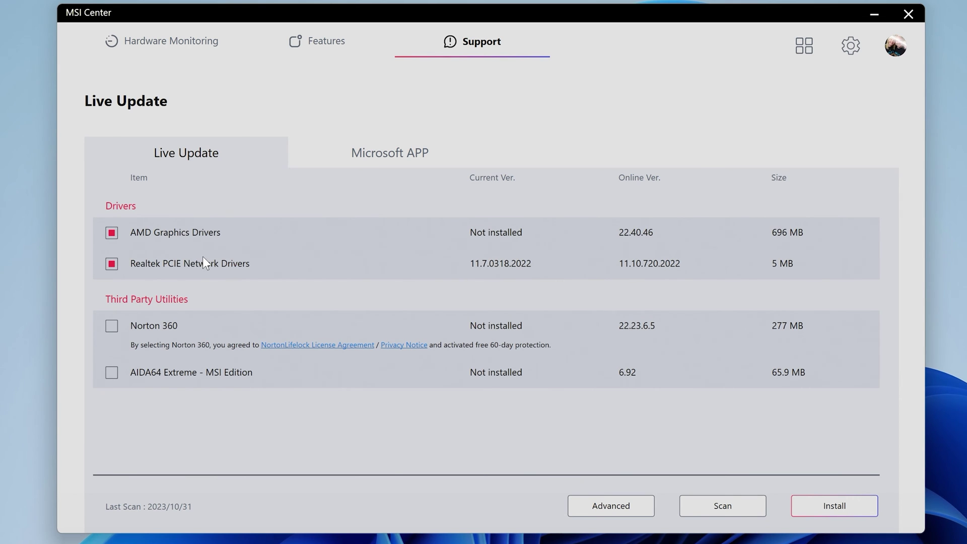
# Run the Advanced Update scan, which finds no updates, then close that panel.
pyautogui.click(598, 508)
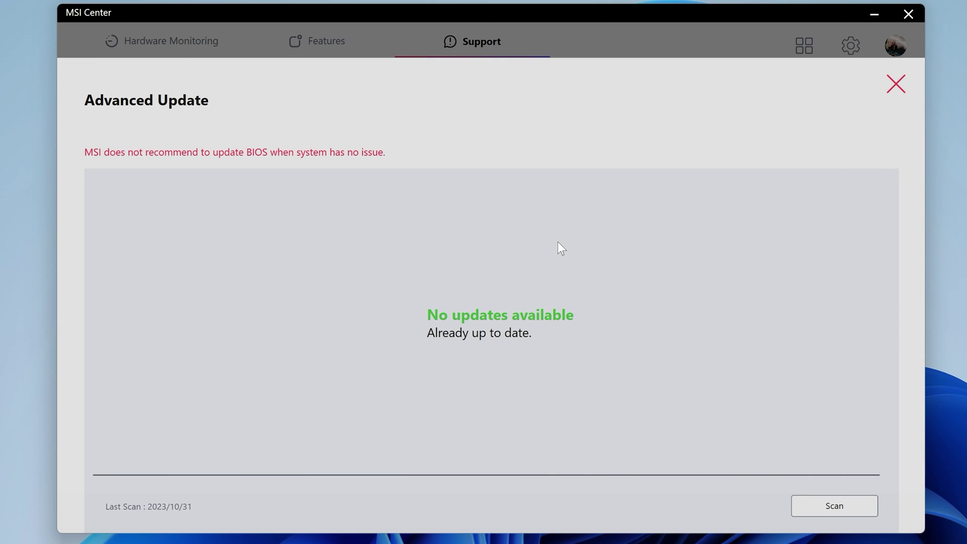
pyautogui.click(896, 84)
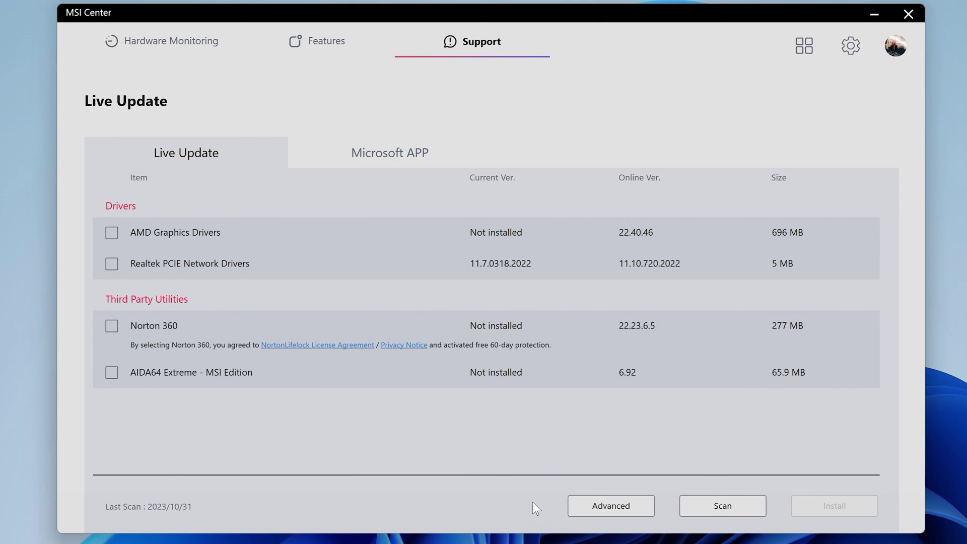
# Re-tick AMD Graphics Drivers and install the selected drivers despite the reboot reminder.
pyautogui.click(111, 233)
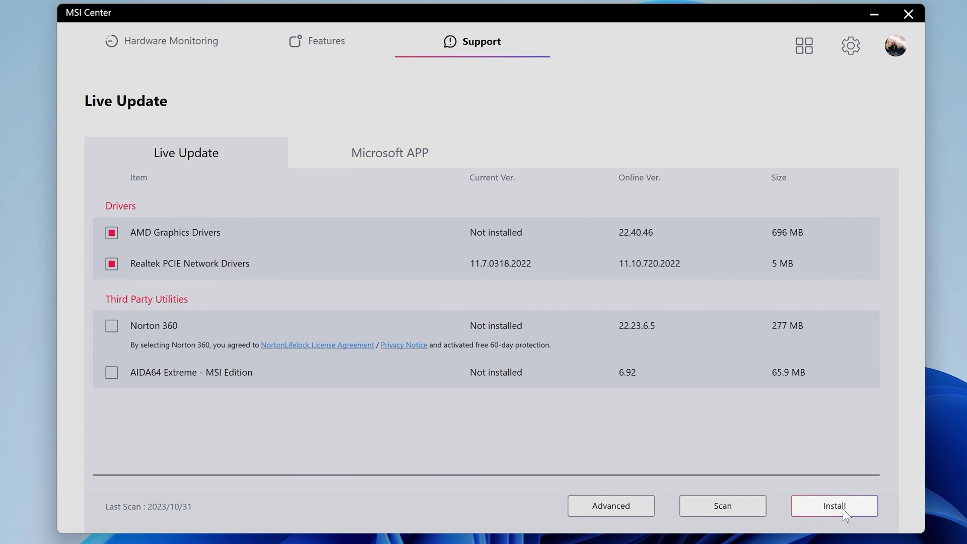
pyautogui.click(830, 505)
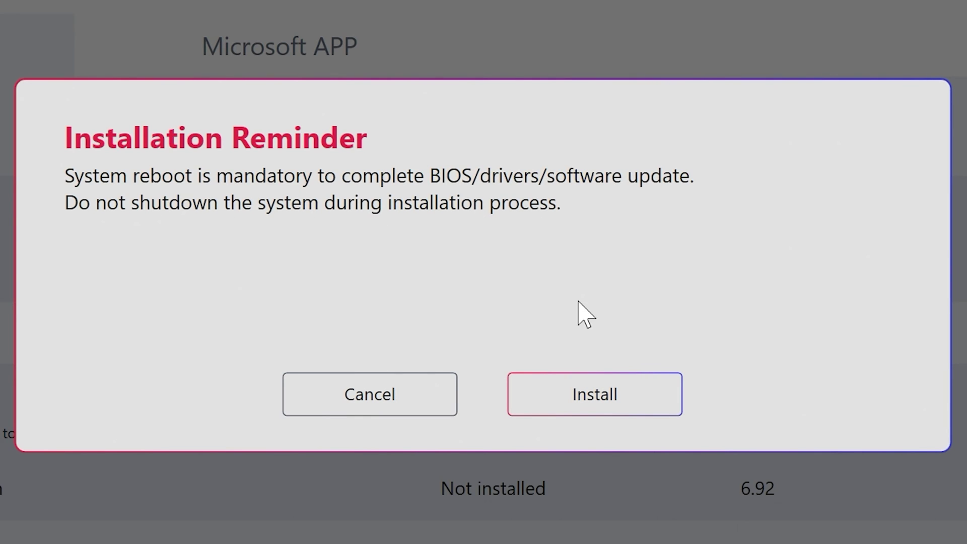
pyautogui.click(590, 403)
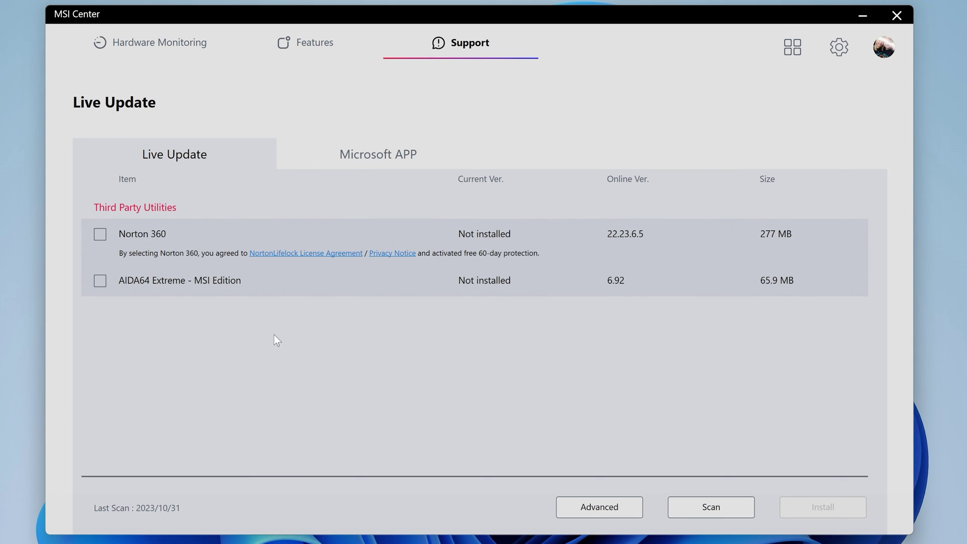
# From the Microsoft APP recommendations, open Realtek Audio Control's Microsoft Store web page.
pyautogui.click(360, 159)
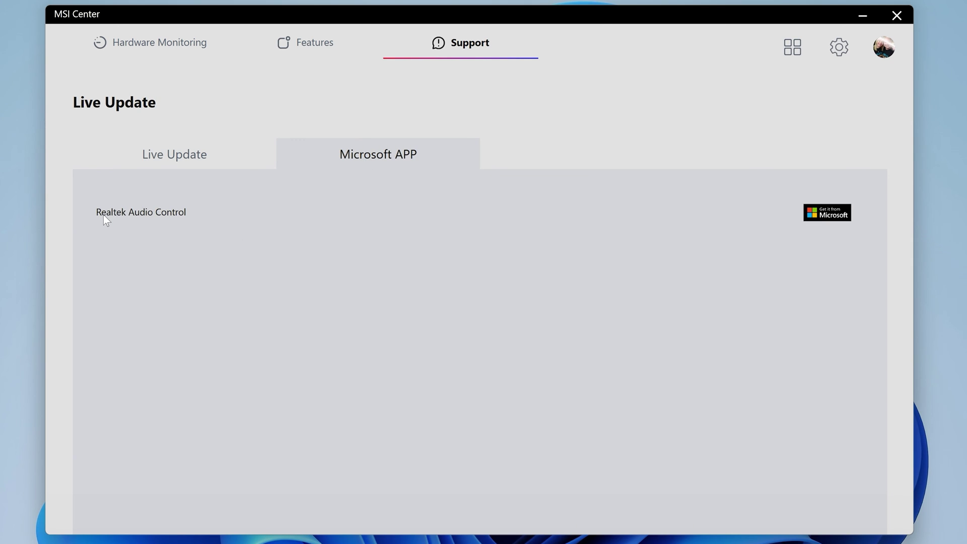
pyautogui.moveTo(111, 215)
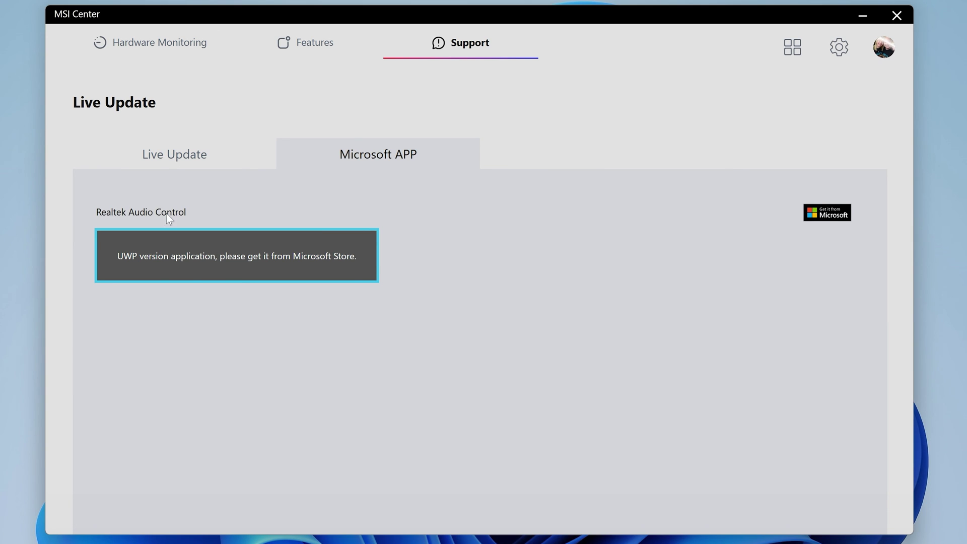
pyautogui.click(824, 215)
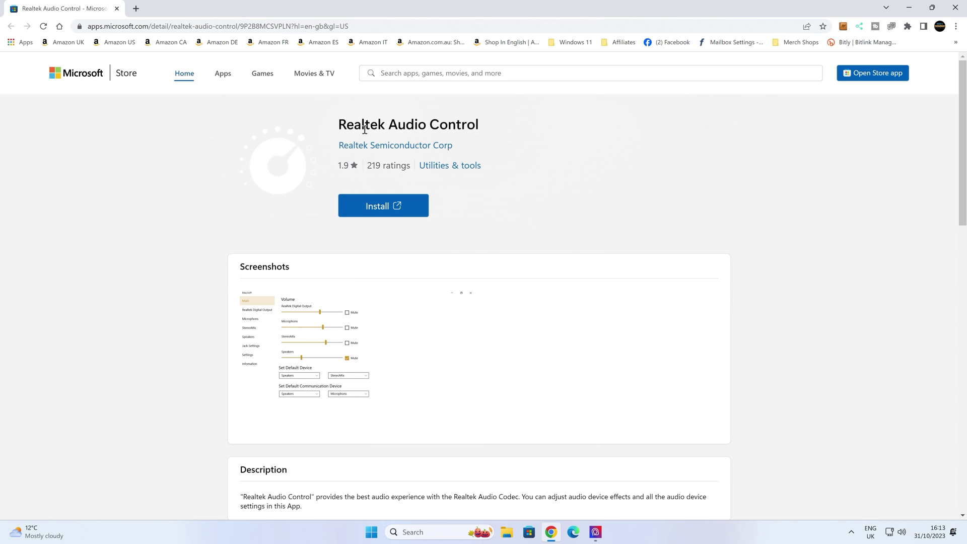
# Install Realtek Audio Control via Microsoft Store and launch it from the Store pop-up.
pyautogui.click(374, 211)
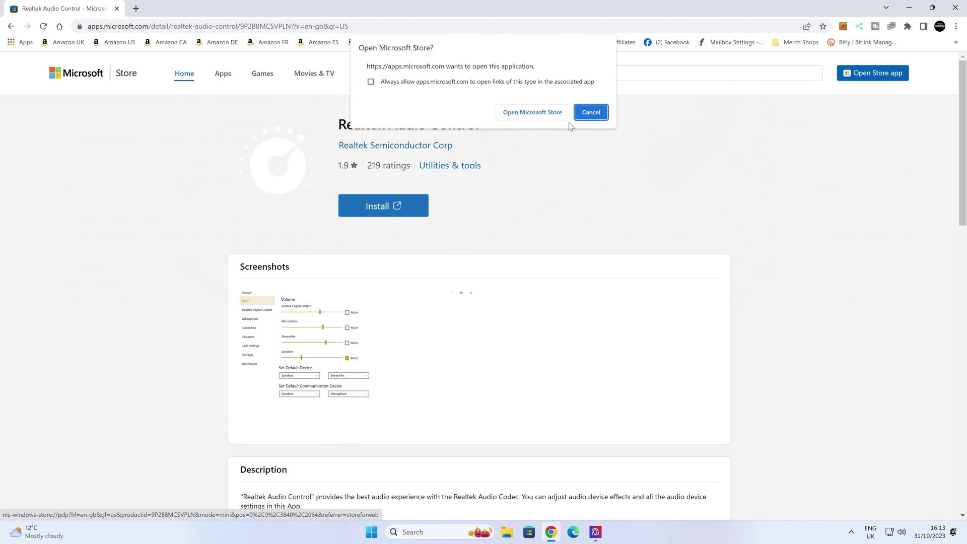
pyautogui.click(532, 115)
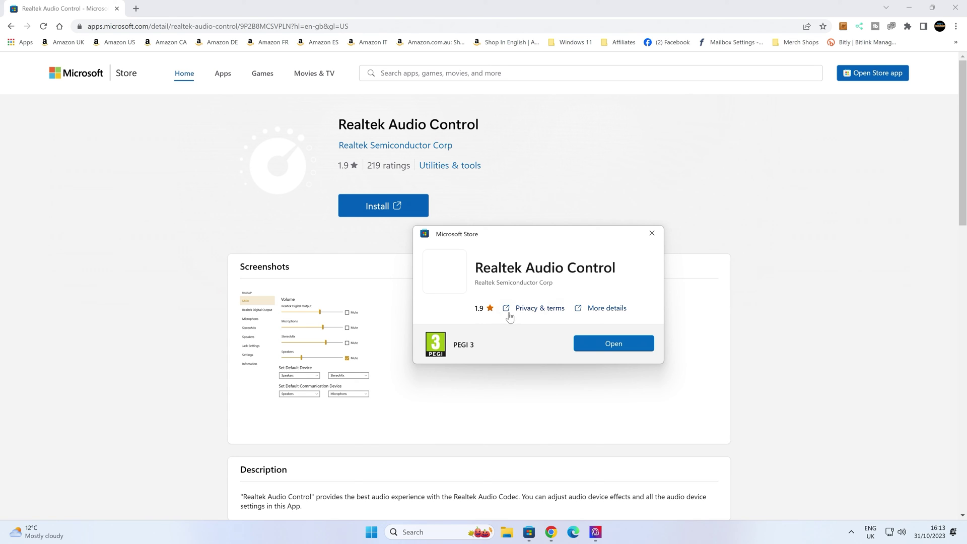
pyautogui.click(607, 344)
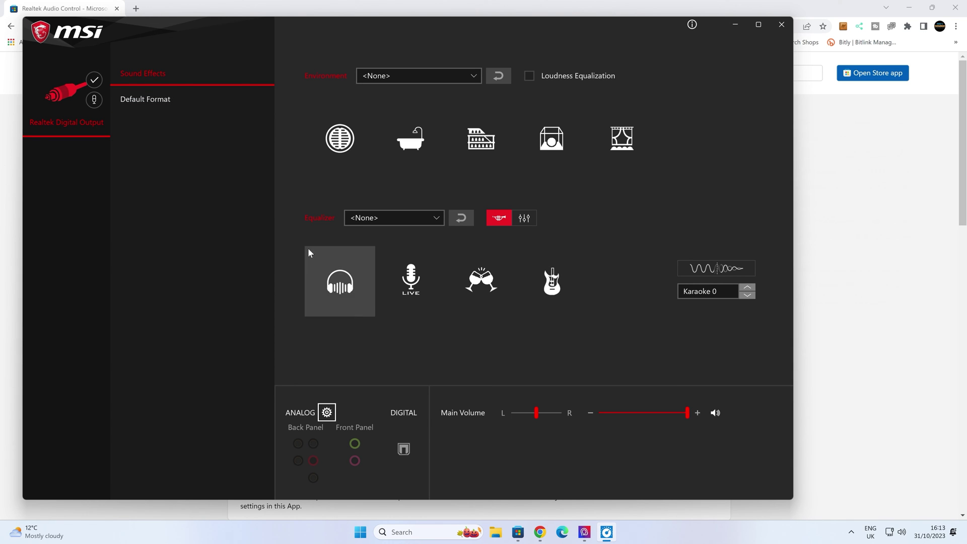
# Close the Realtek Audio Console window.
pyautogui.click(781, 25)
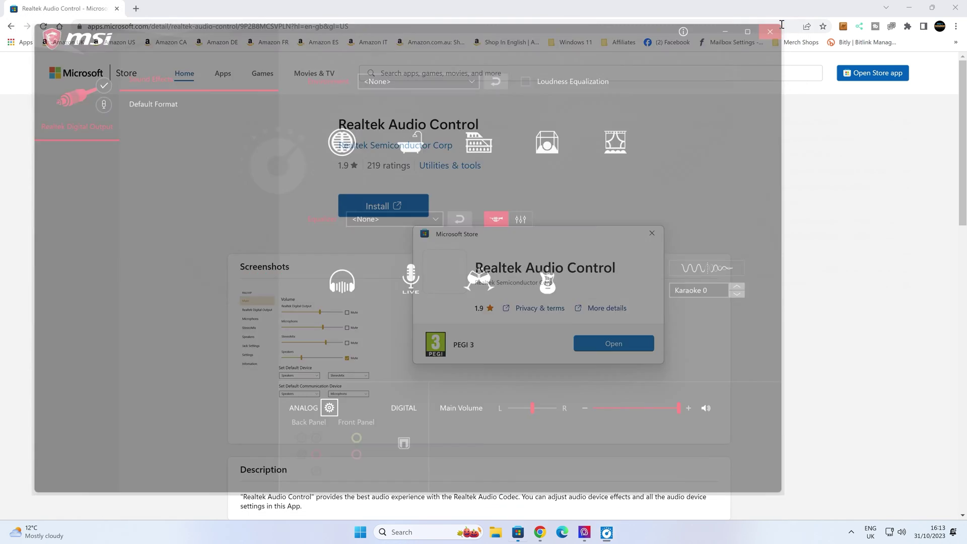